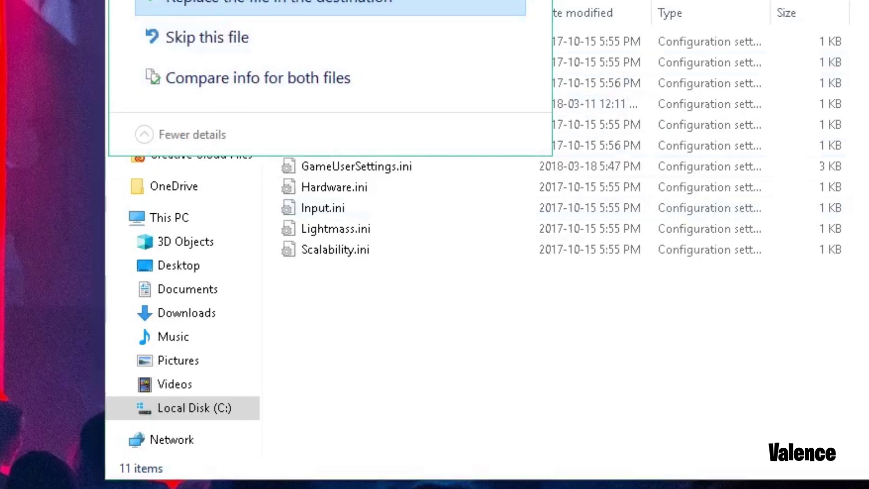
Step: Replace the existing configuration file in the destination folder with the new copy
click(217, 6)
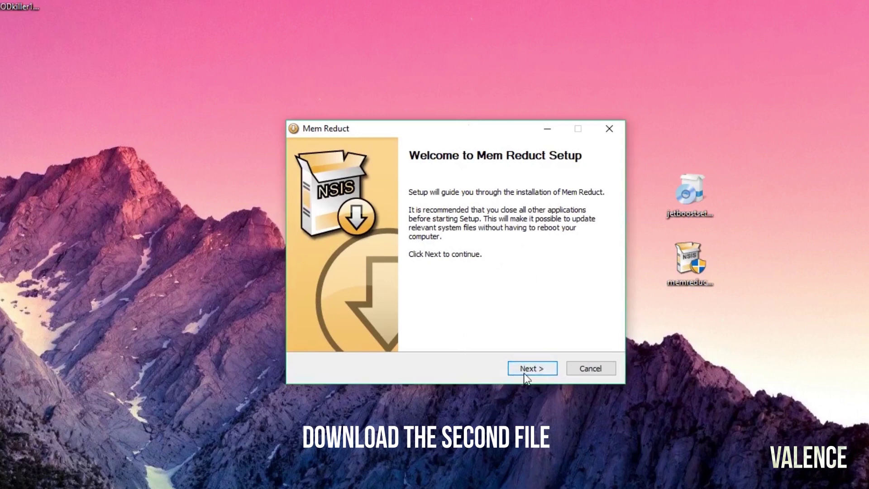
Step: Install Mem Reduct with the default components, Start Menu folder and C:\Program Files\Mem Reduct location, and run it on finishing
click(523, 370)
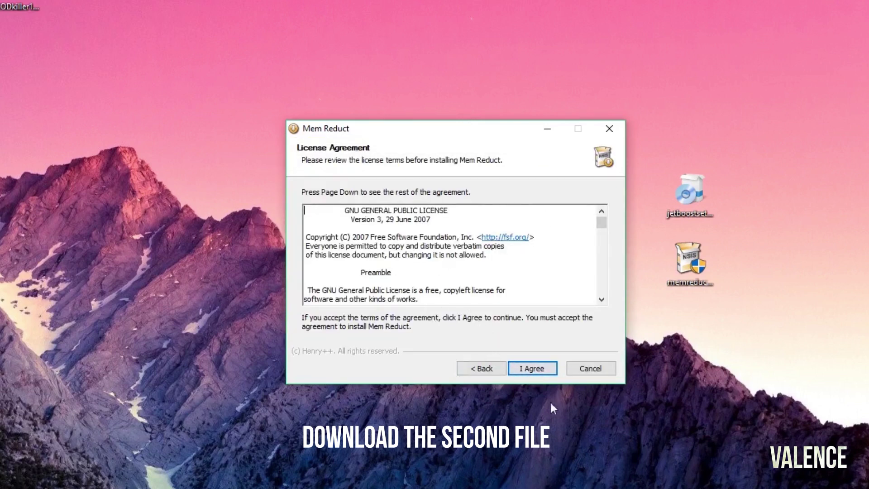
click(536, 368)
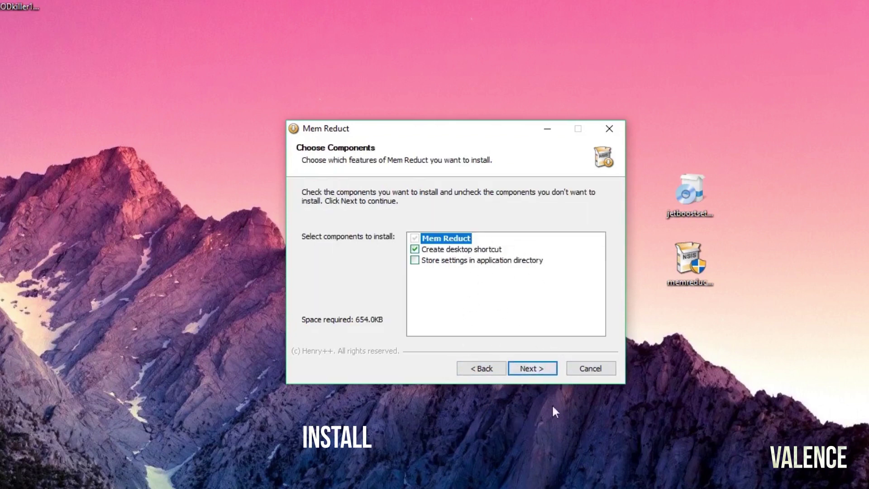
click(533, 368)
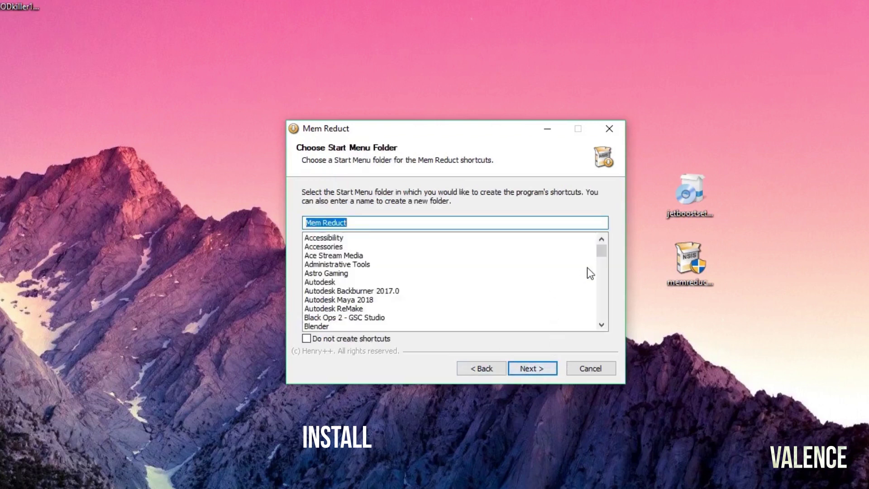
mouse_move(601, 251)
mouse_down()
mouse_move(603, 261)
mouse_move(595, 238)
mouse_up()
click(542, 367)
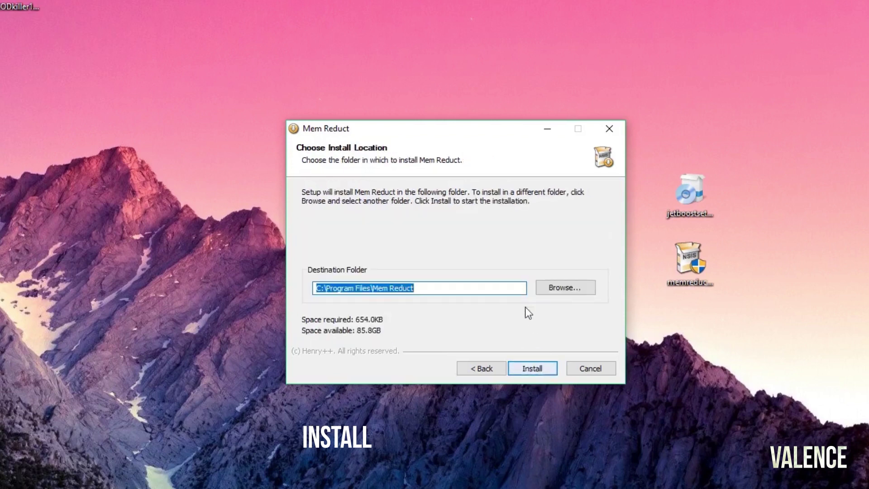
click(543, 370)
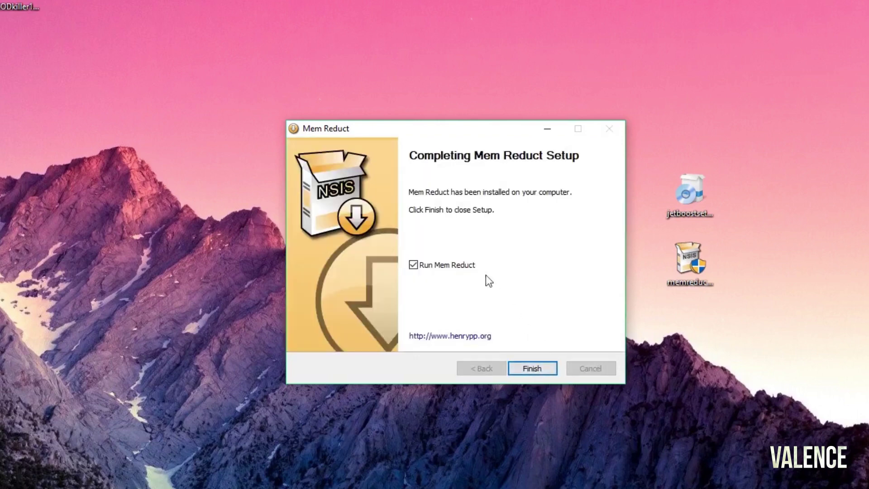
click(520, 367)
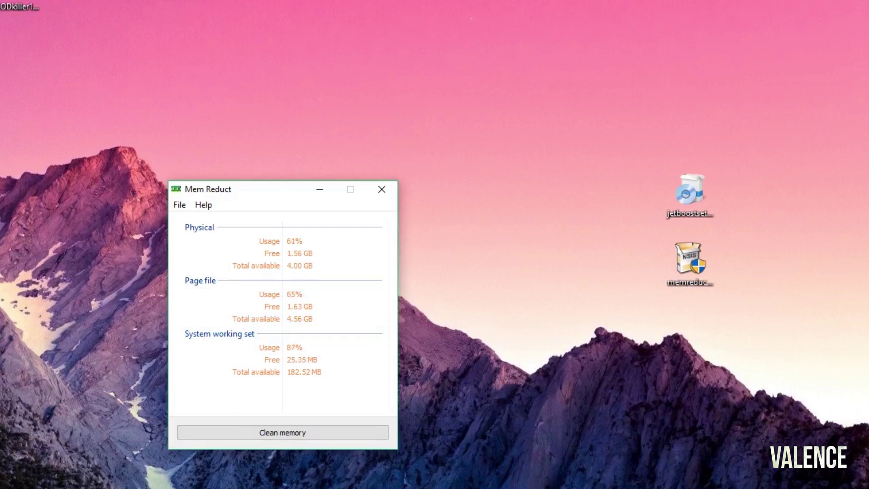
Step: Move the Mem Reduct window toward the middle of the desktop and run a memory cleaning
drag(265, 192, 519, 123)
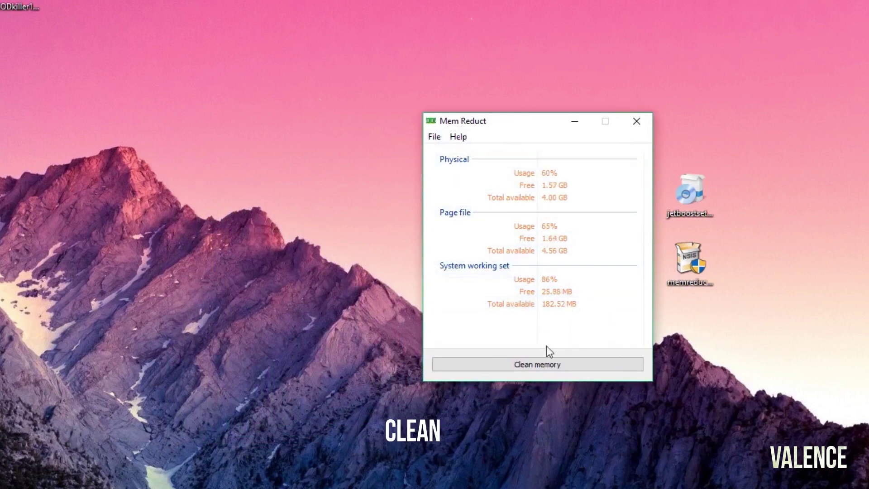
click(536, 368)
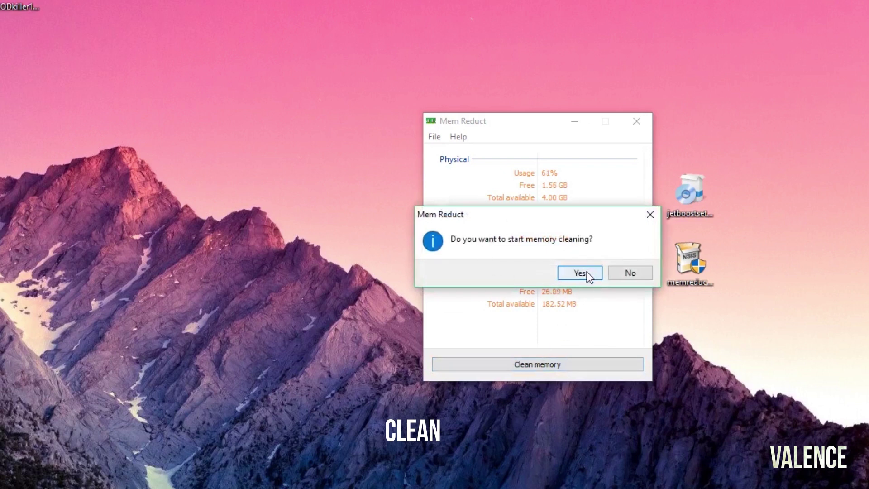
click(586, 272)
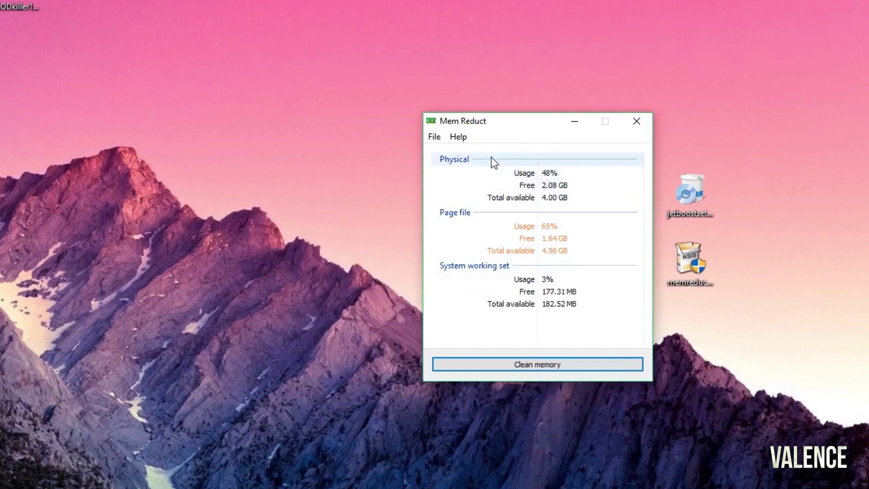
Step: Review Mem Reduct's General, Memory cleaning, Appearance and Tray icon settings without changing them
click(435, 136)
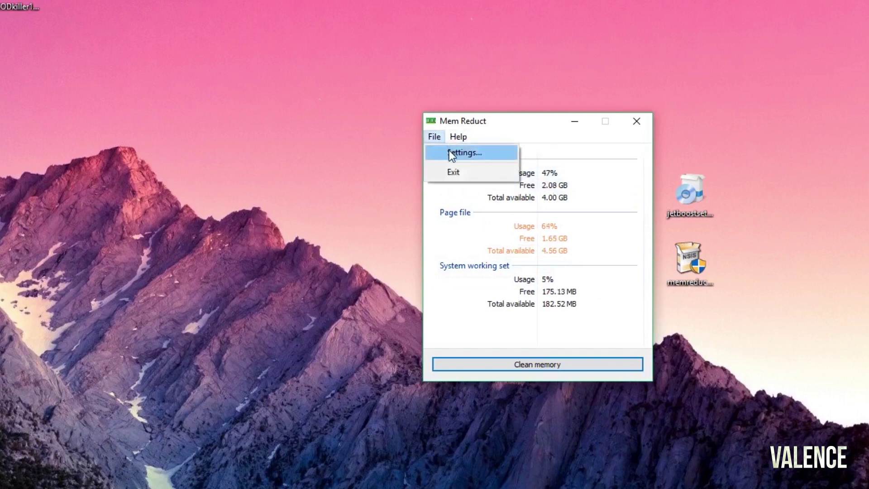
click(449, 151)
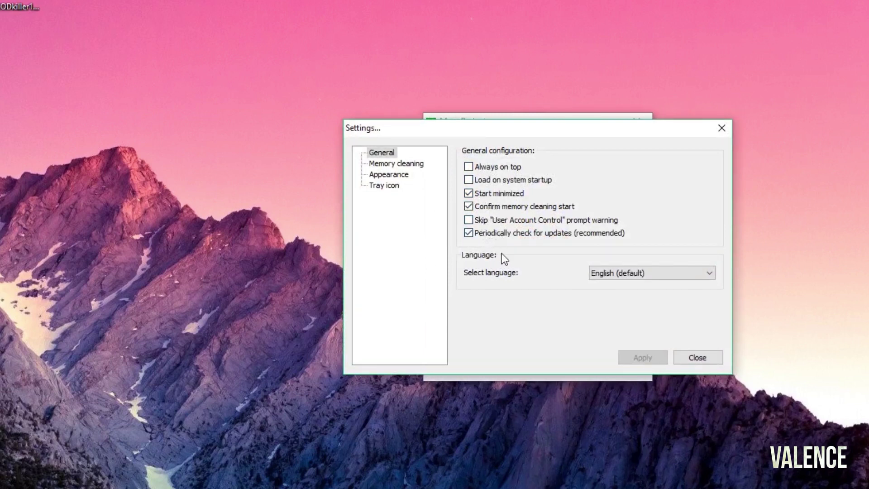
click(401, 166)
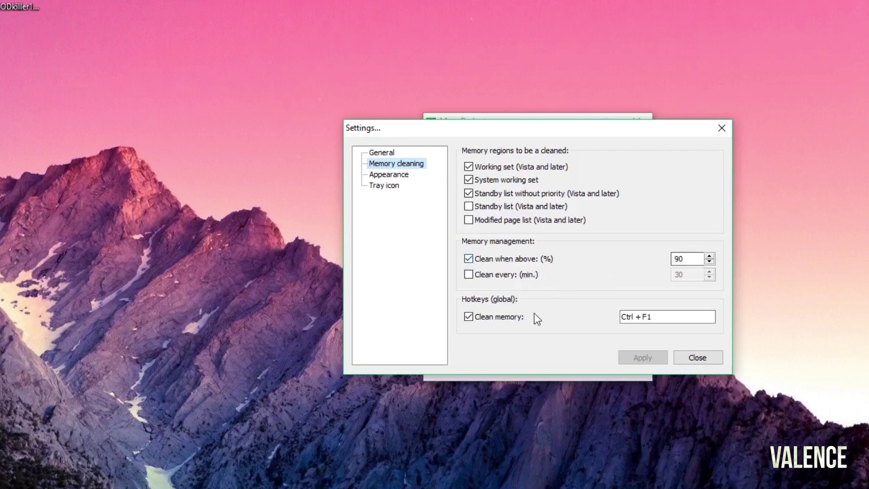
click(390, 175)
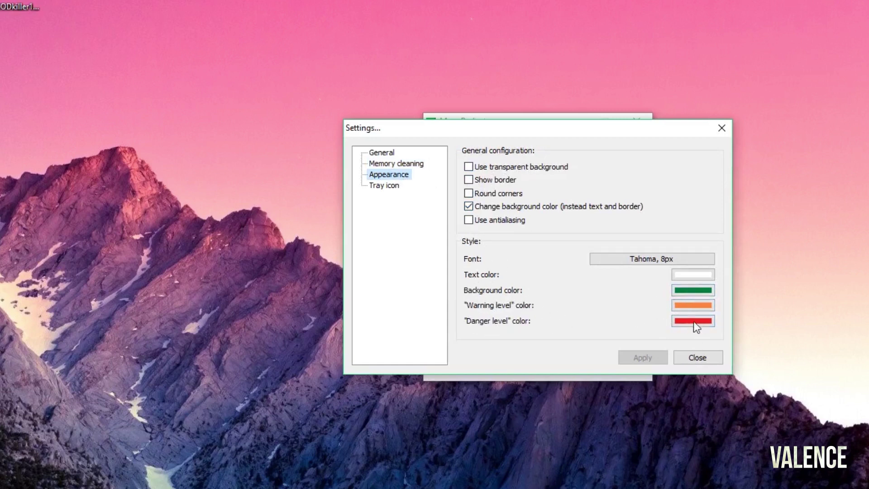
click(386, 187)
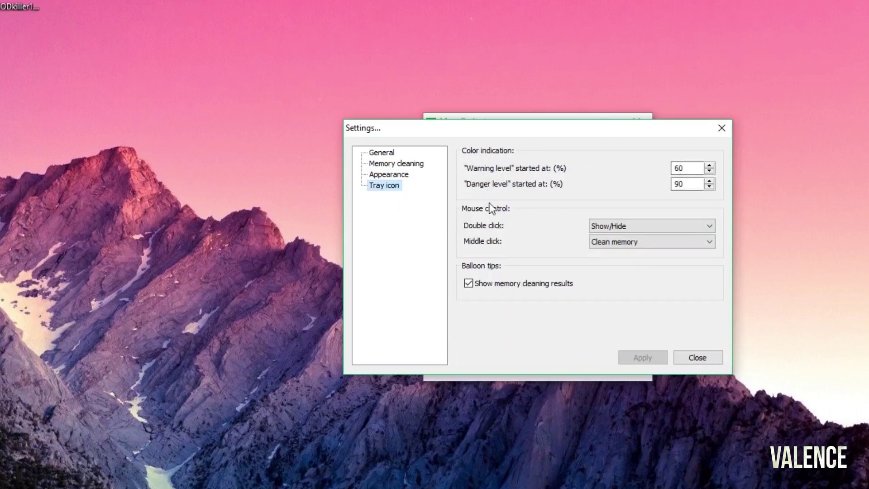
click(694, 360)
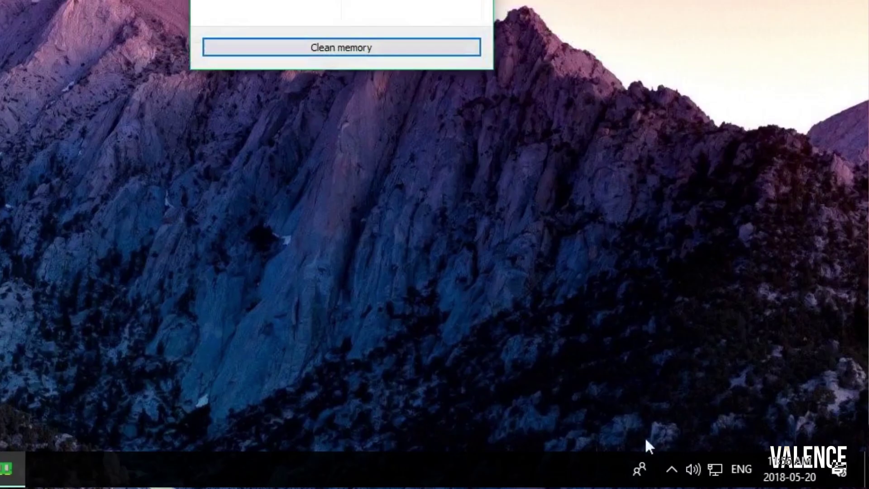
Step: Check Mem Reduct's memory usage among the hidden notification icons and close its window
click(671, 469)
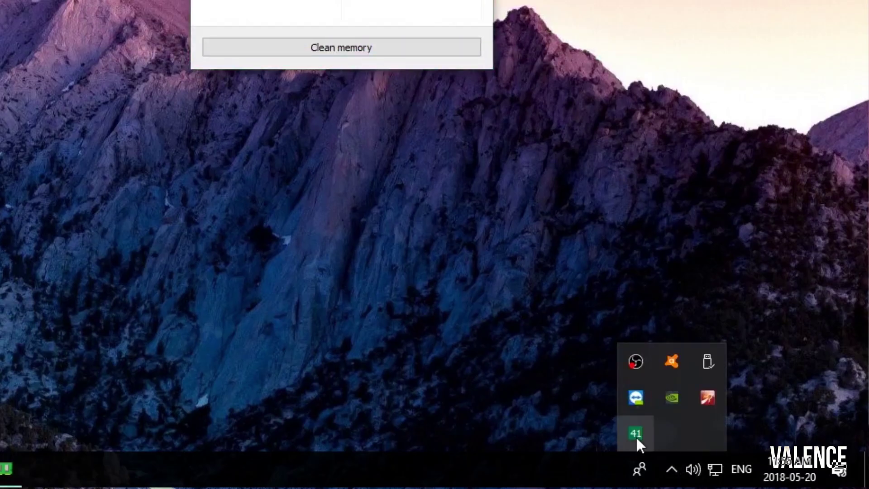
mouse_move(635, 436)
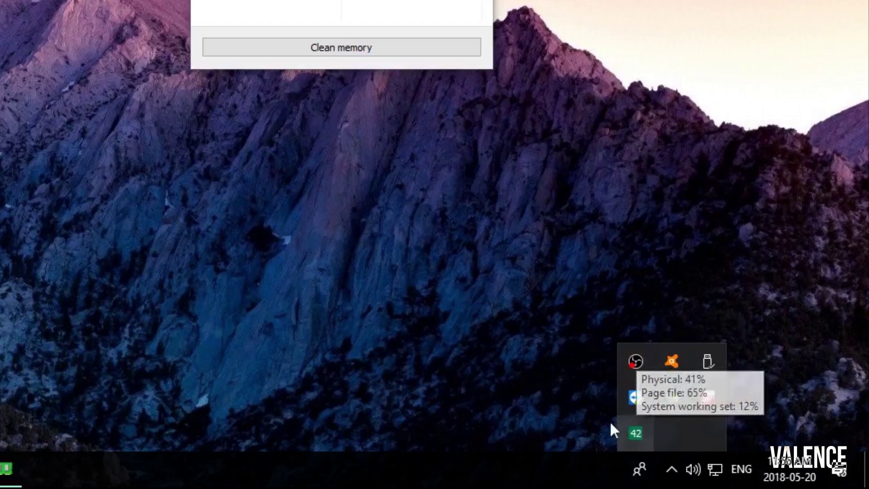
click(636, 435)
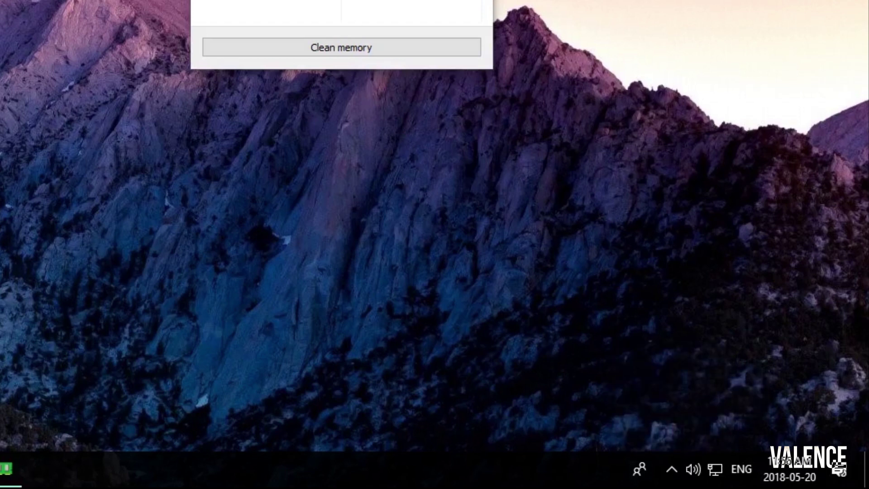
key(alt+F4)
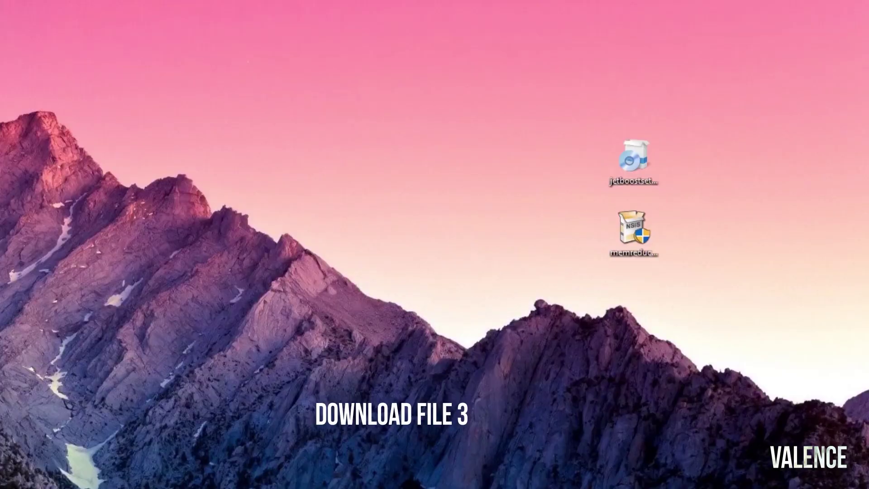
Step: Run CoreParkingManager.exe directly from CoreParkingManager.zip without extracting it, and minimize the archive window
click(633, 299)
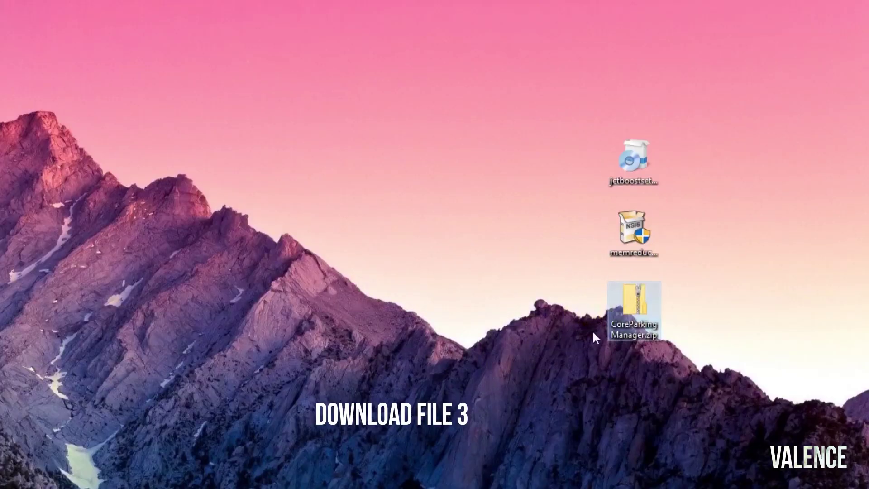
double_click(626, 300)
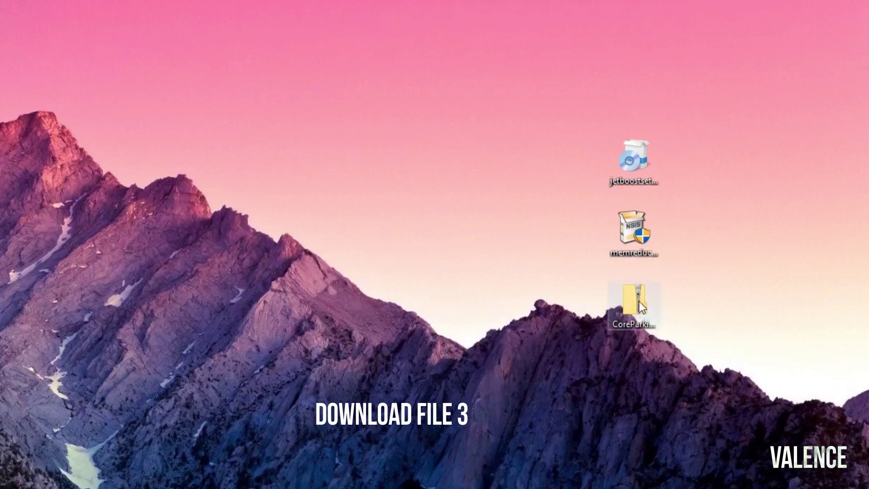
double_click(639, 303)
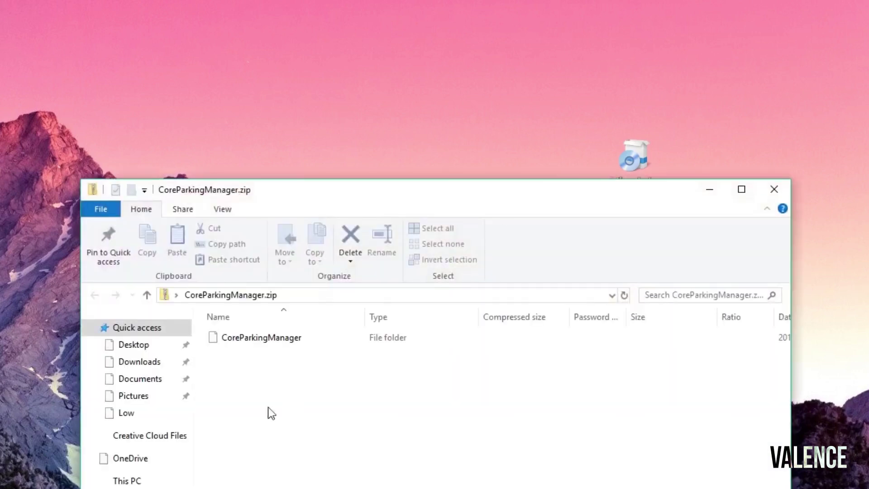
double_click(279, 337)
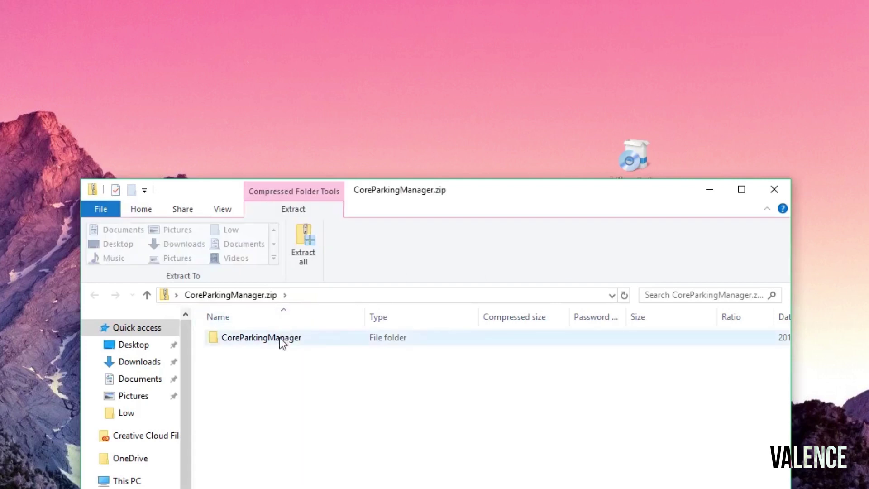
double_click(282, 341)
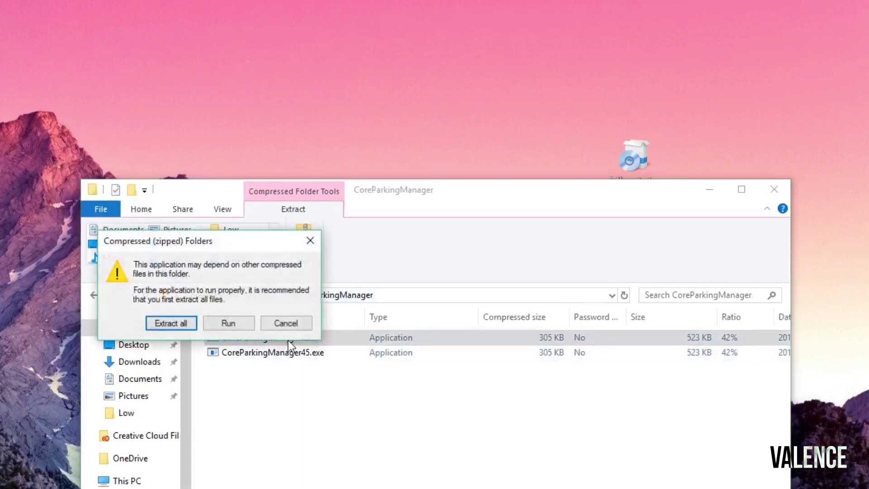
click(230, 323)
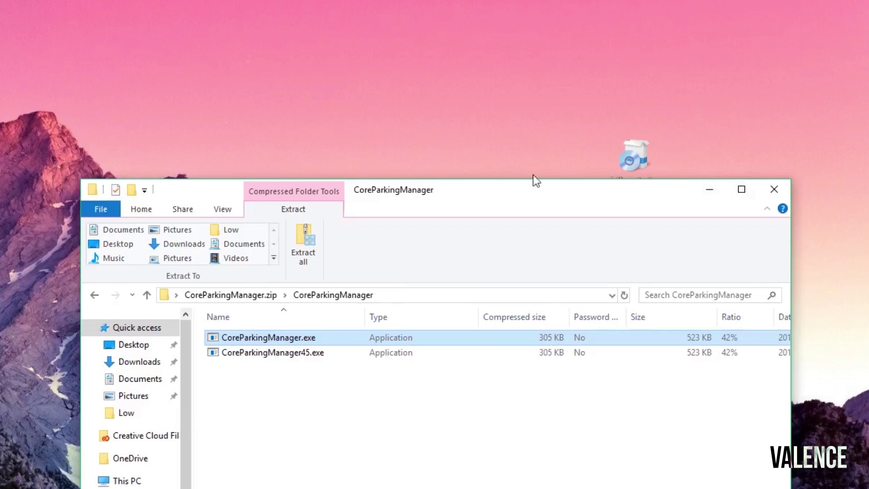
click(702, 195)
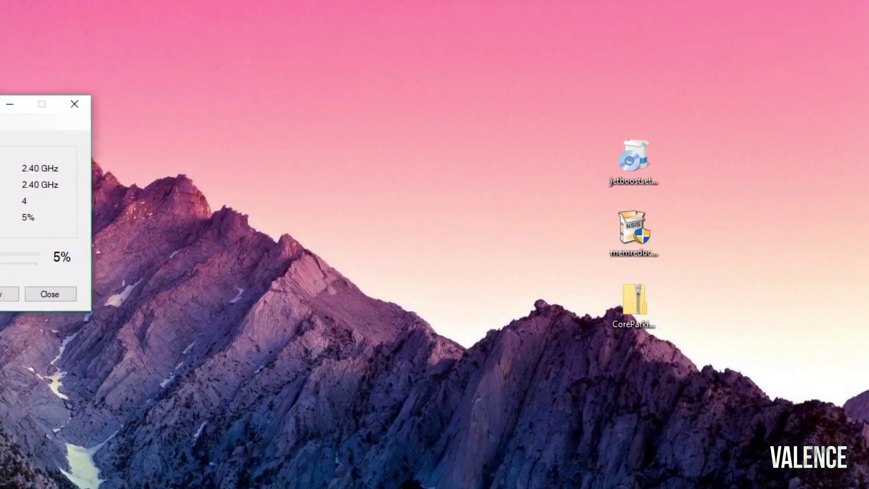
Step: Move the Manage Parked CPU's window into view, set the minimum CPU speed to 100% and apply it
drag(45, 101, 425, 131)
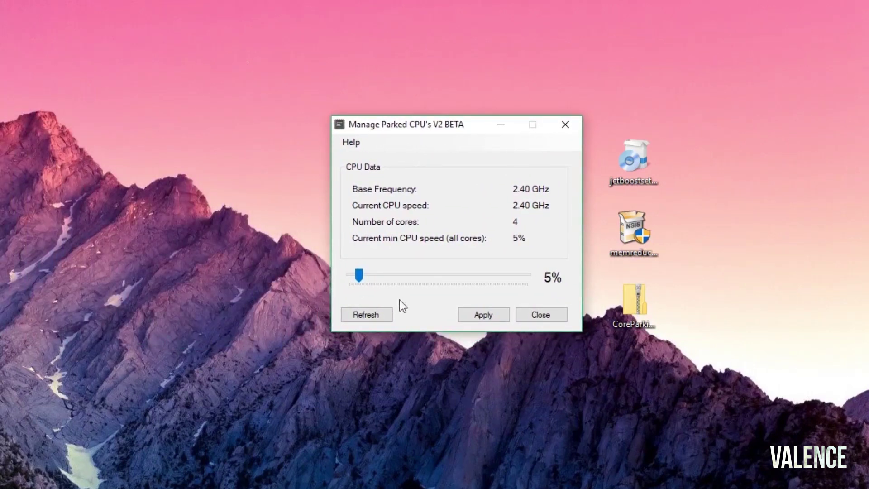
drag(361, 275, 537, 291)
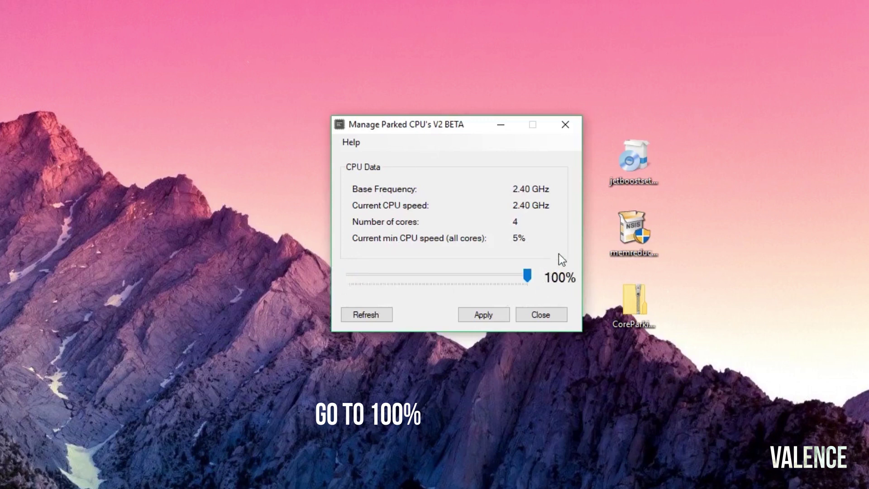
click(479, 314)
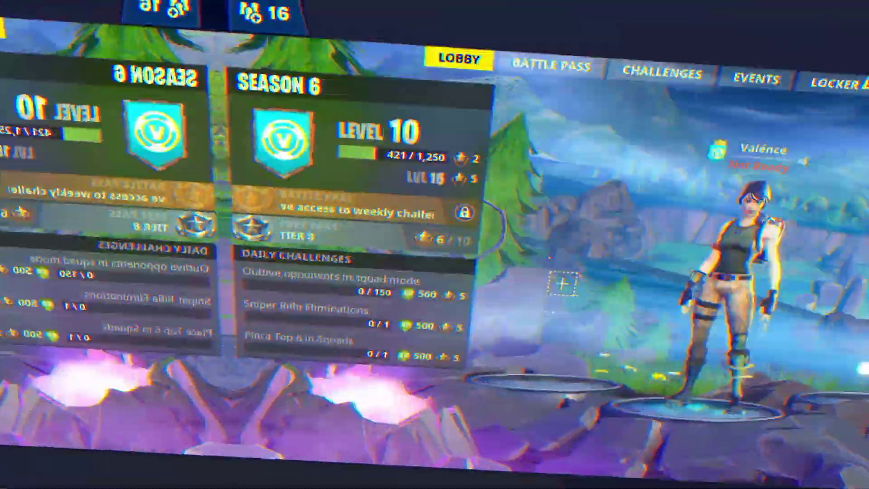
Step: Switch to Fortnite, purchase the Hot Marat emote and leave its page
click(584, 51)
click(665, 326)
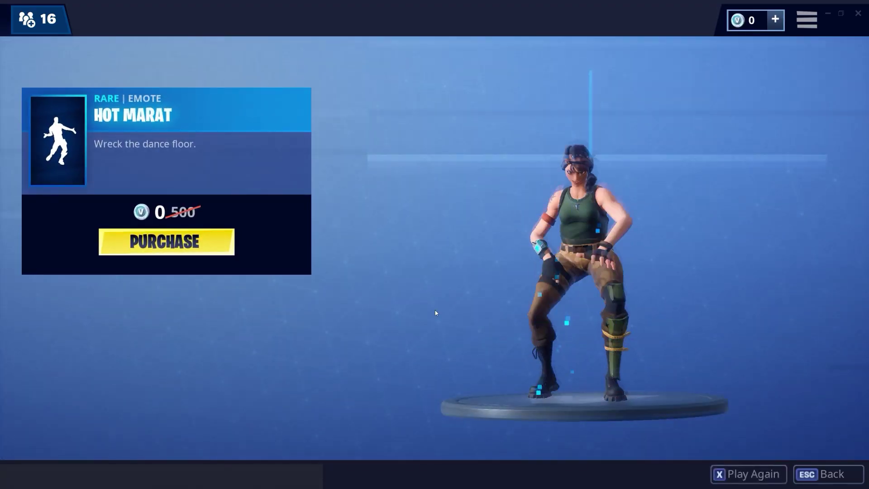
click(209, 241)
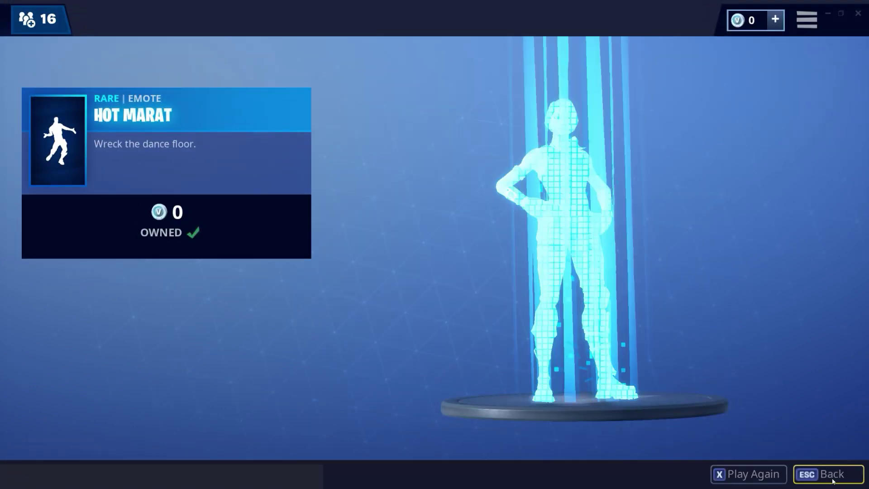
click(831, 474)
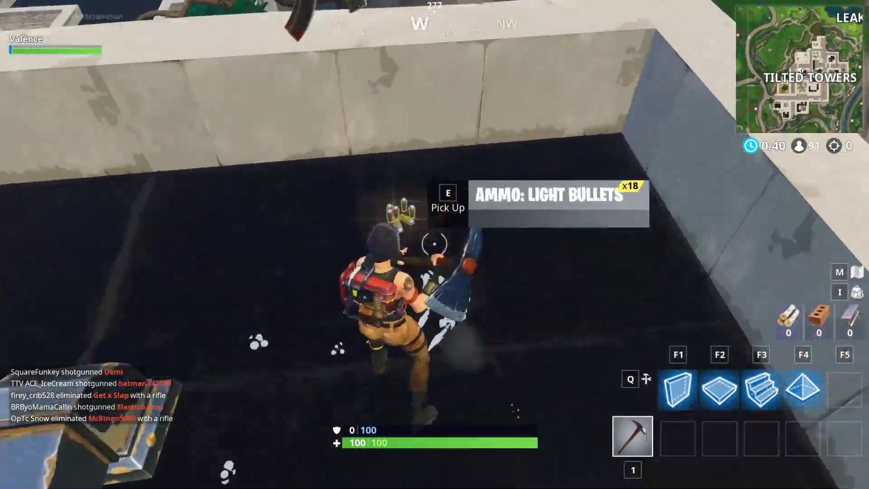
key(e)
click(434, 244)
click(434, 244)
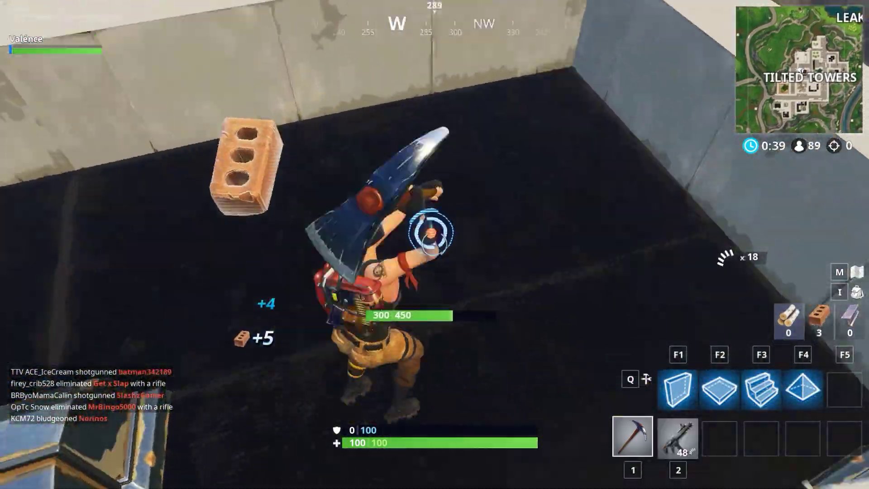
click(434, 244)
click(434, 244)
click(434, 244)
key(2)
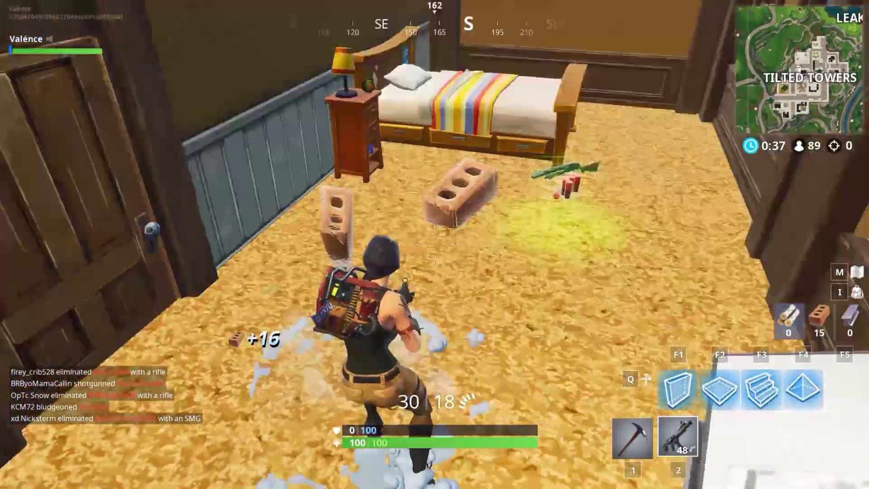
Step: Pick up the green pump shotgun by the bed and place it ahead of the submachine gun in the inventory
key(e)
key(e)
key(i)
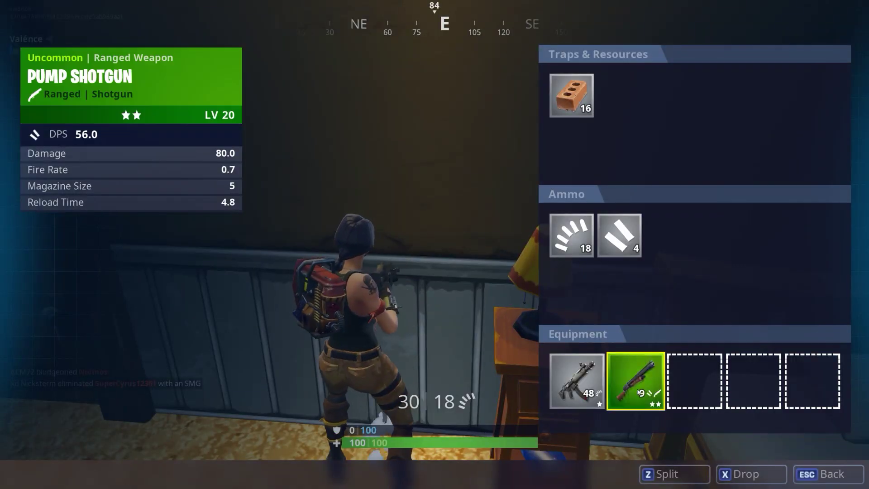
key(i)
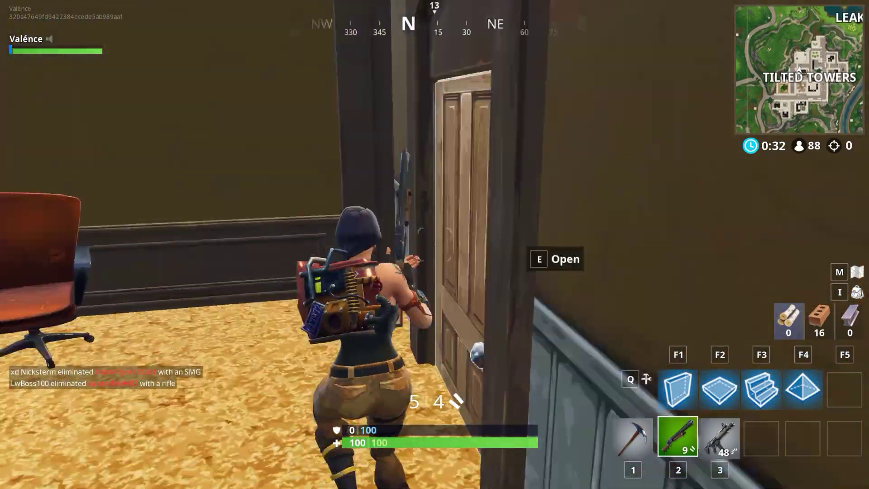
Step: Equip the submachine gun and eliminate the opponent beside the bedroom windows
key(3)
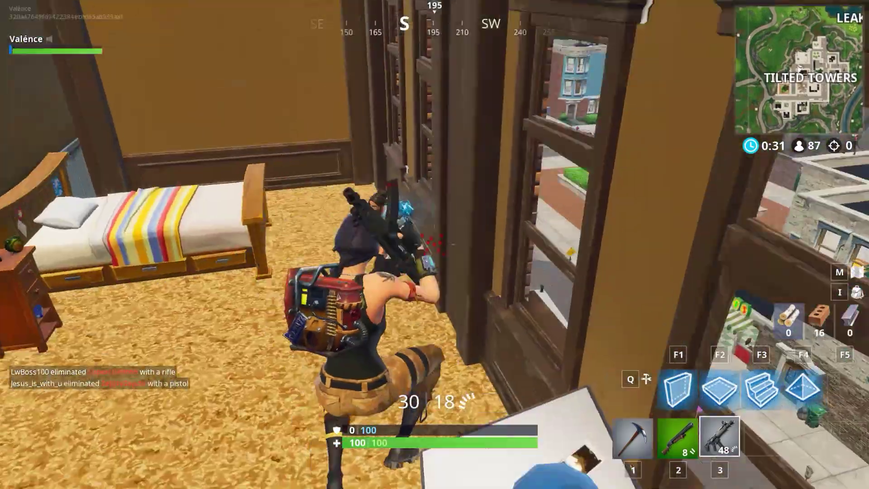
click(435, 244)
click(434, 244)
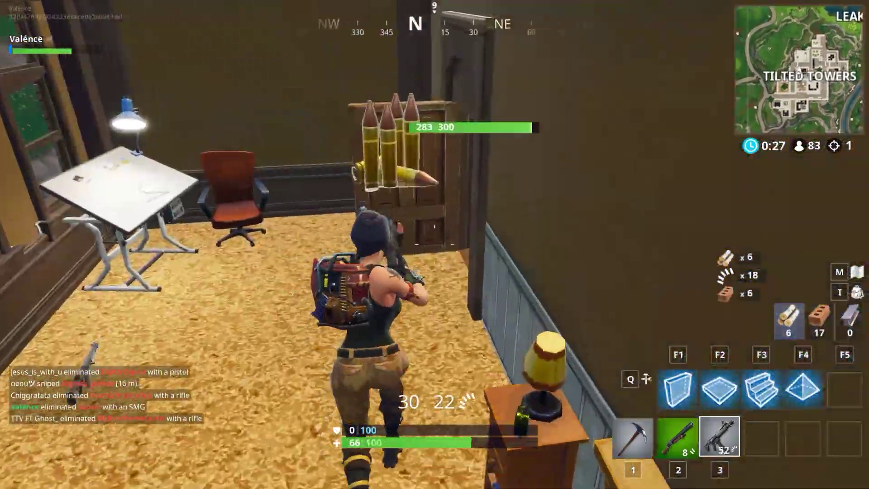
Step: Collect the second submachine gun and break through the bedroom floor beside the bed with the pickaxe
click(435, 244)
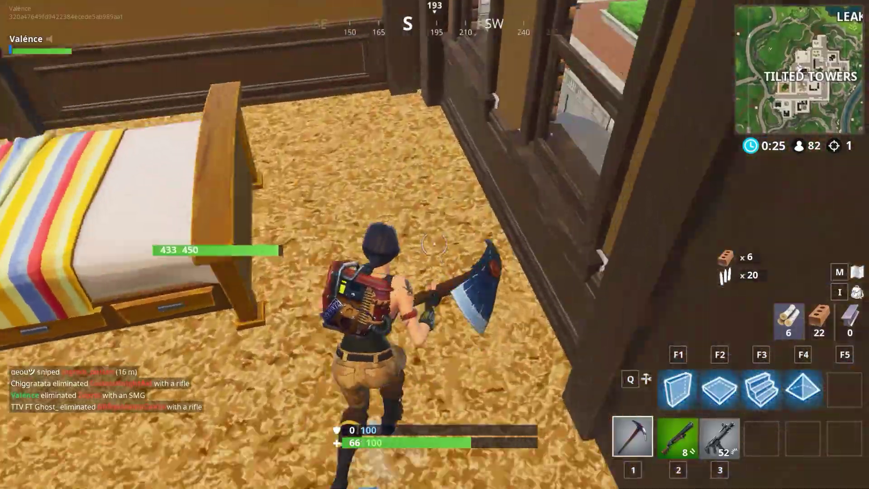
click(434, 244)
click(435, 244)
key(e)
click(434, 244)
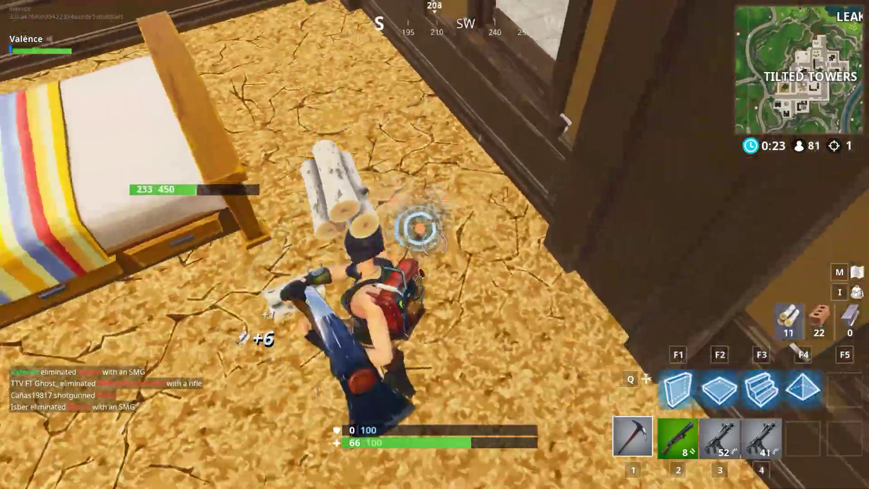
click(434, 244)
click(435, 244)
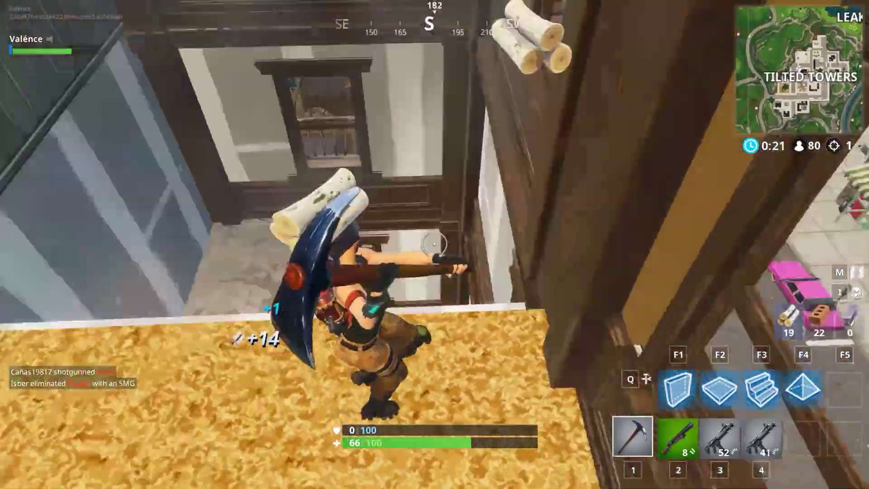
Step: Drop to the room below, open the chest and pick up the medium bullets, assault rifle and blue potion
key(w)
key(e)
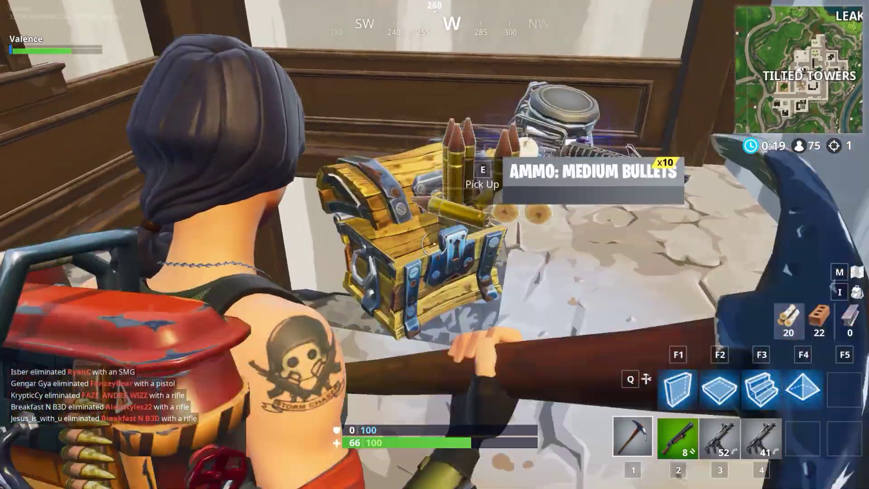
key(e)
key(e)
key(e)
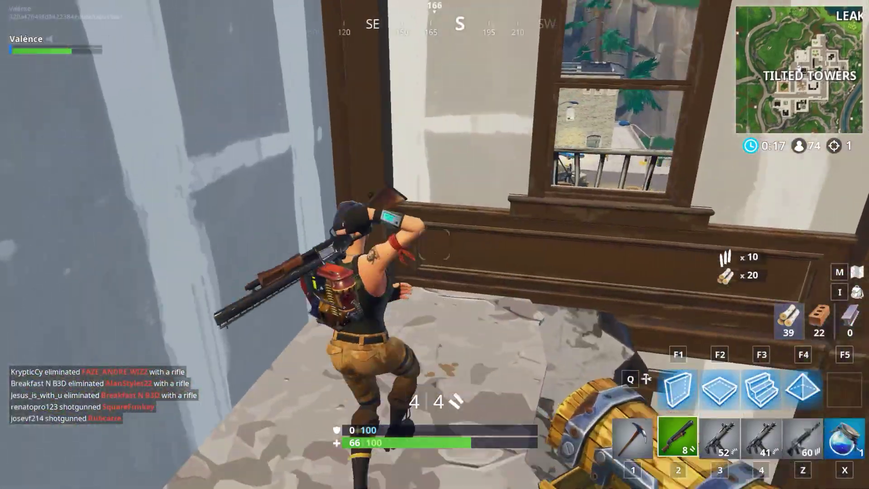
Step: Move the assault rifle to the third equipment slot in the inventory
key(i)
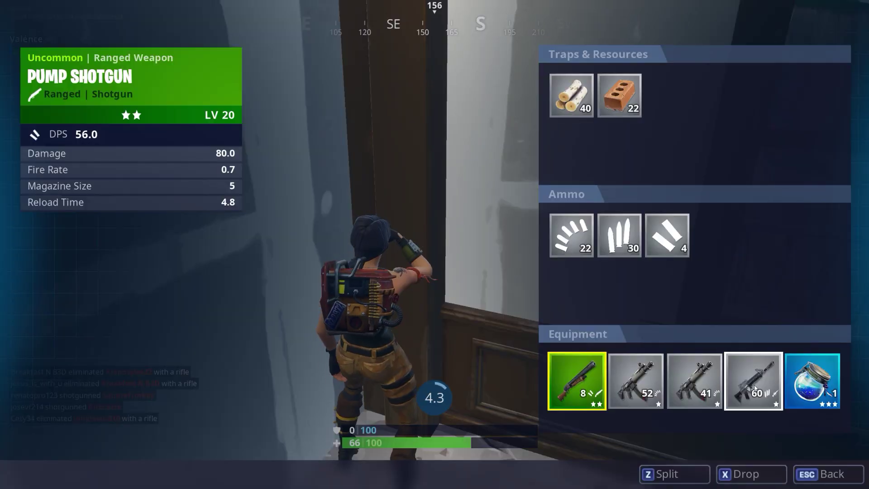
drag(753, 387, 692, 380)
key(Escape)
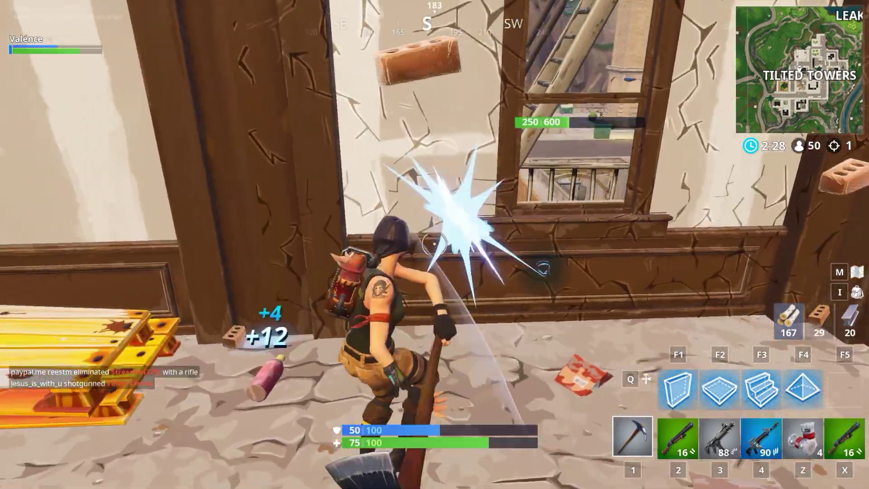
Step: Break down the cracked brick wall around the balcony window with the pickaxe to harvest brick
key(s)
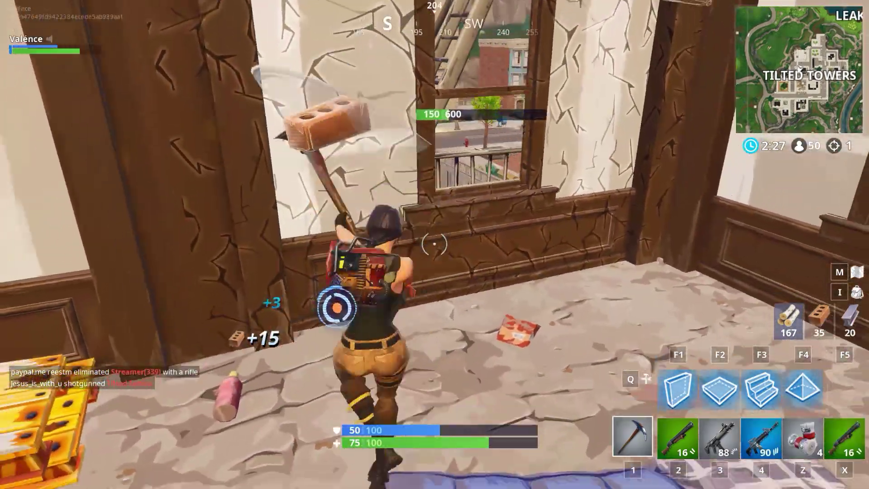
click(434, 244)
click(435, 244)
Step: Check the balcony opening with the blue assault rifle, and cross to the staircase room with the pump shotgun equipped
key(4)
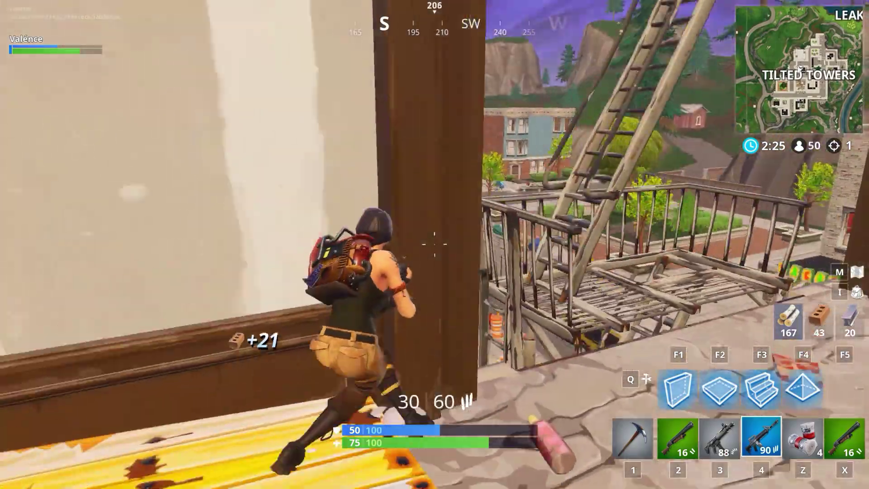
key(d)
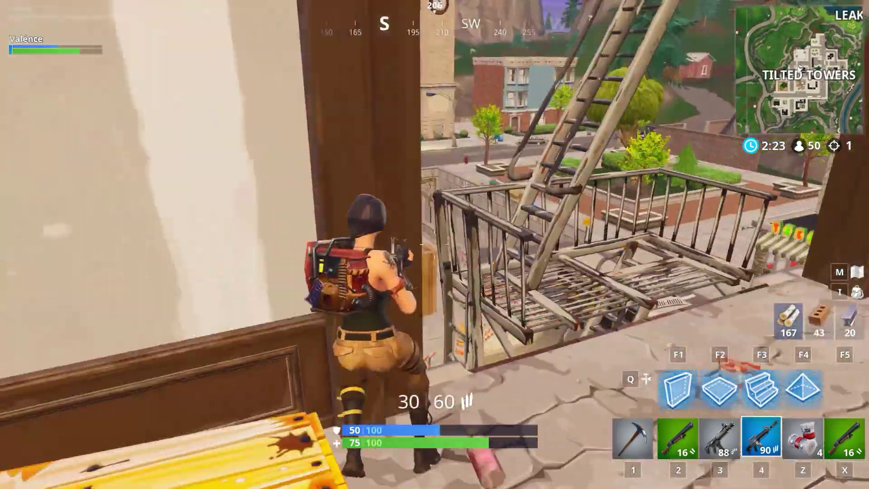
key(w)
key(w)
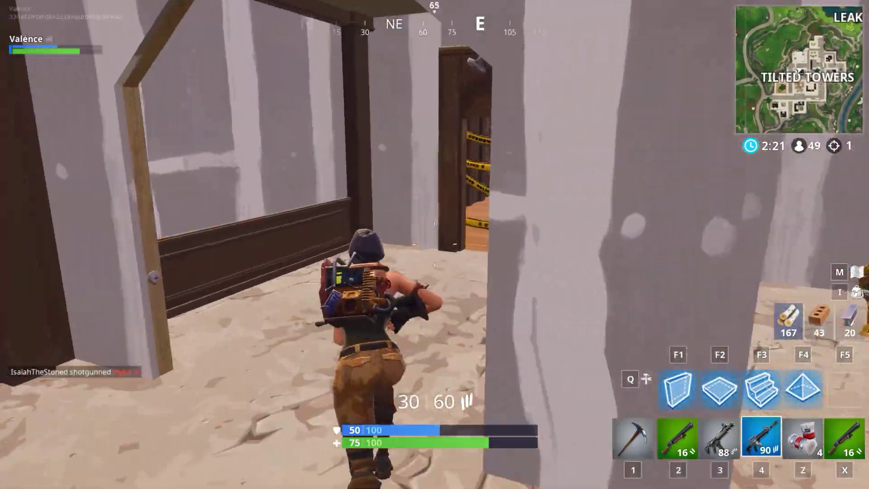
key(2)
key(w)
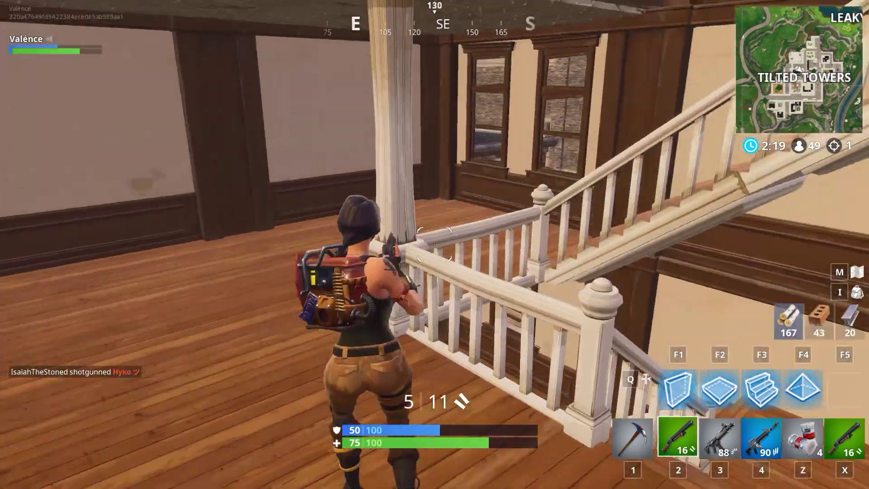
Step: Equip the blue assault rifle and eliminate the opponent on the rooftop outside the corner window
key(4)
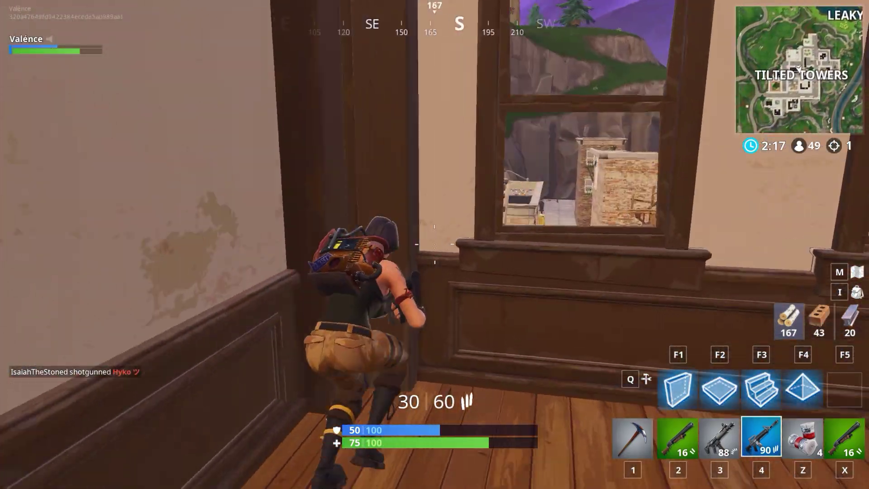
click(435, 245)
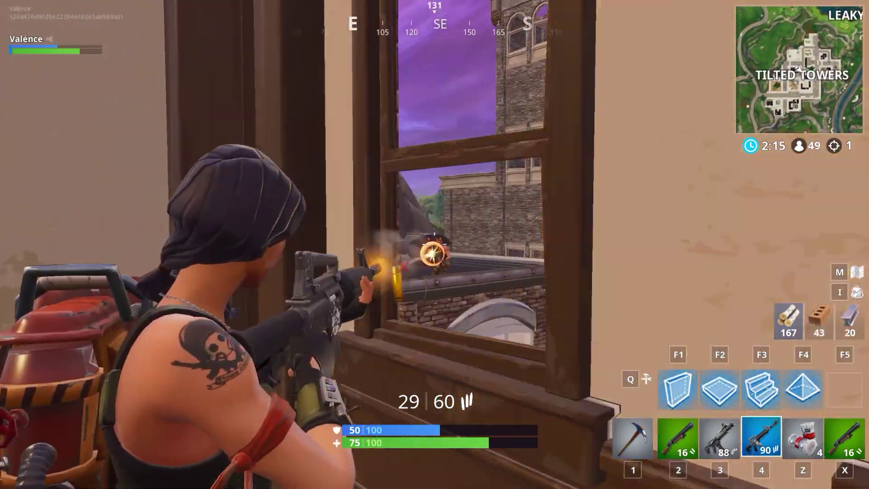
click(434, 244)
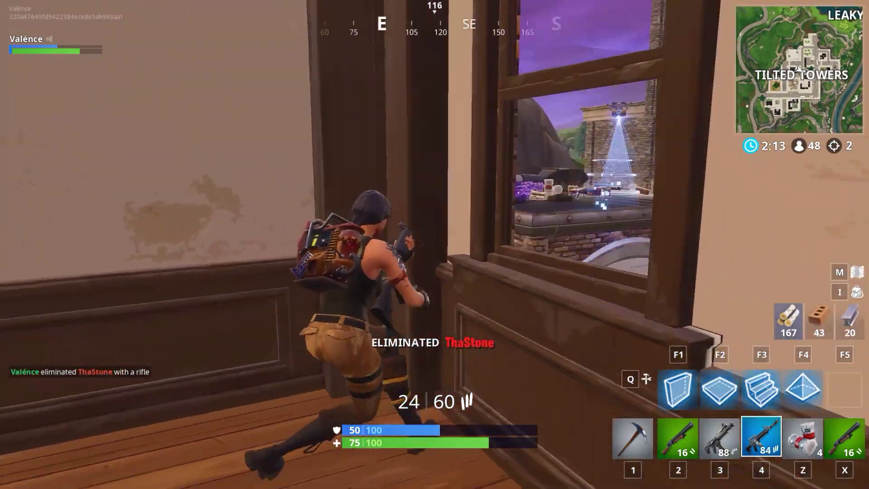